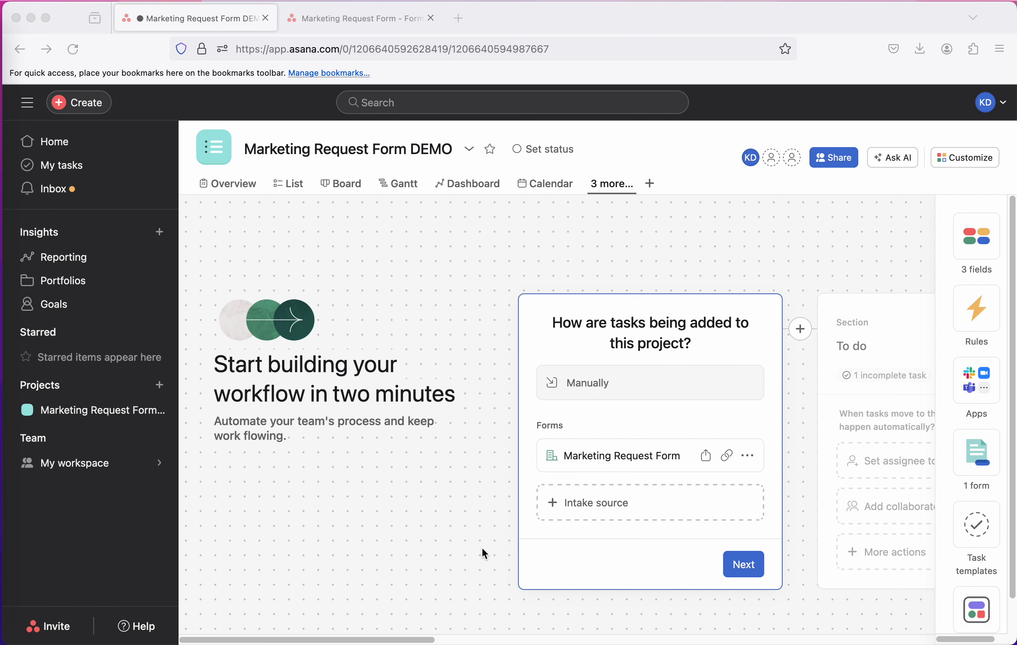
# Look through the project's List and Board views and the available view types, then open the Workflow view
pyautogui.click(300, 189)
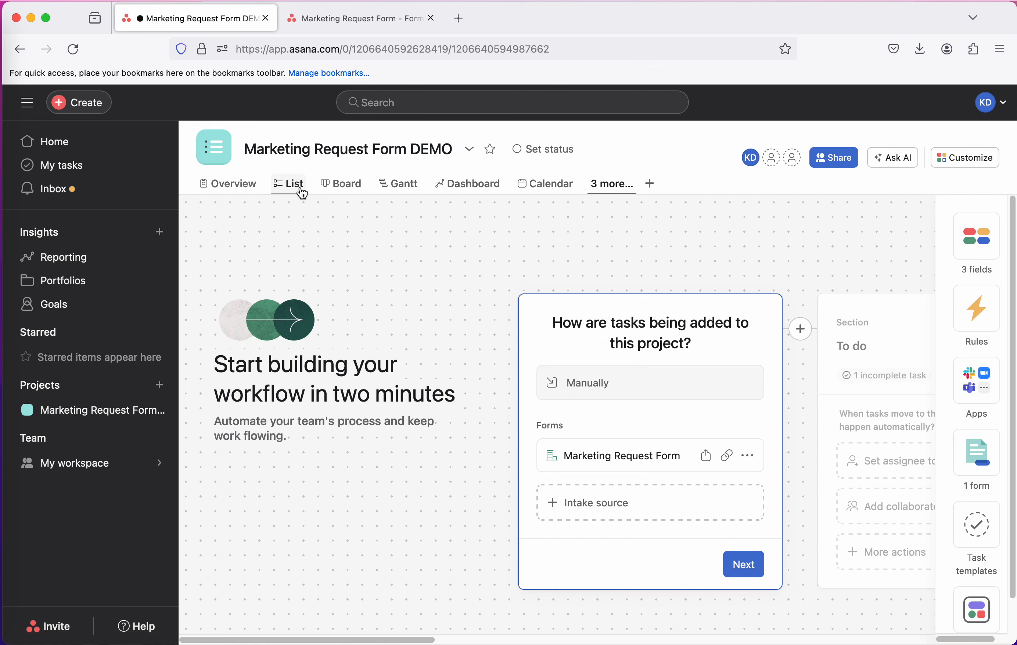
pyautogui.click(360, 186)
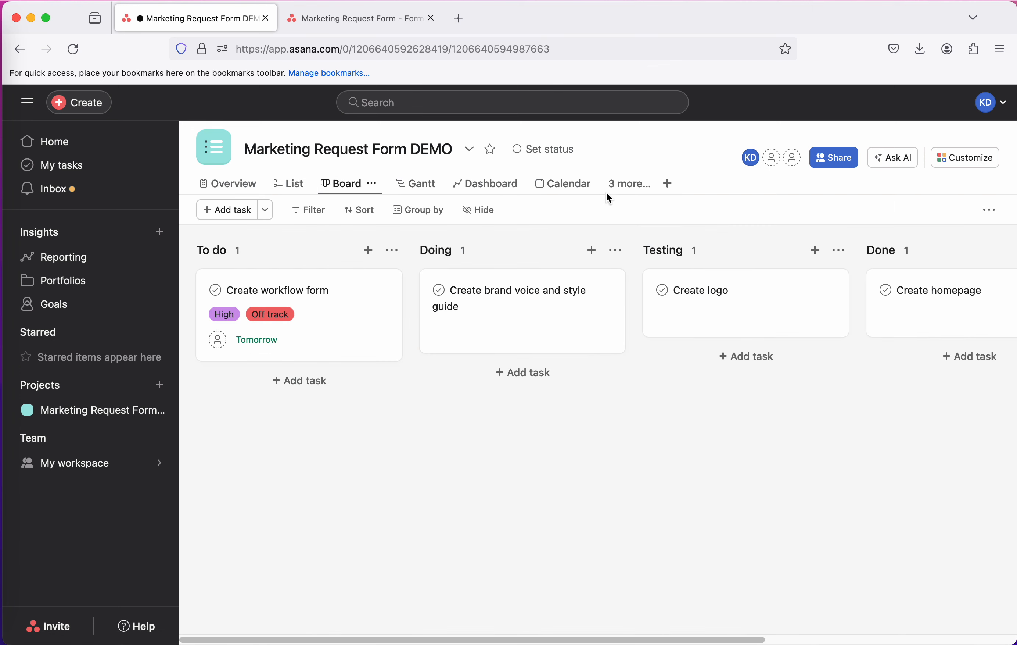
pyautogui.click(668, 184)
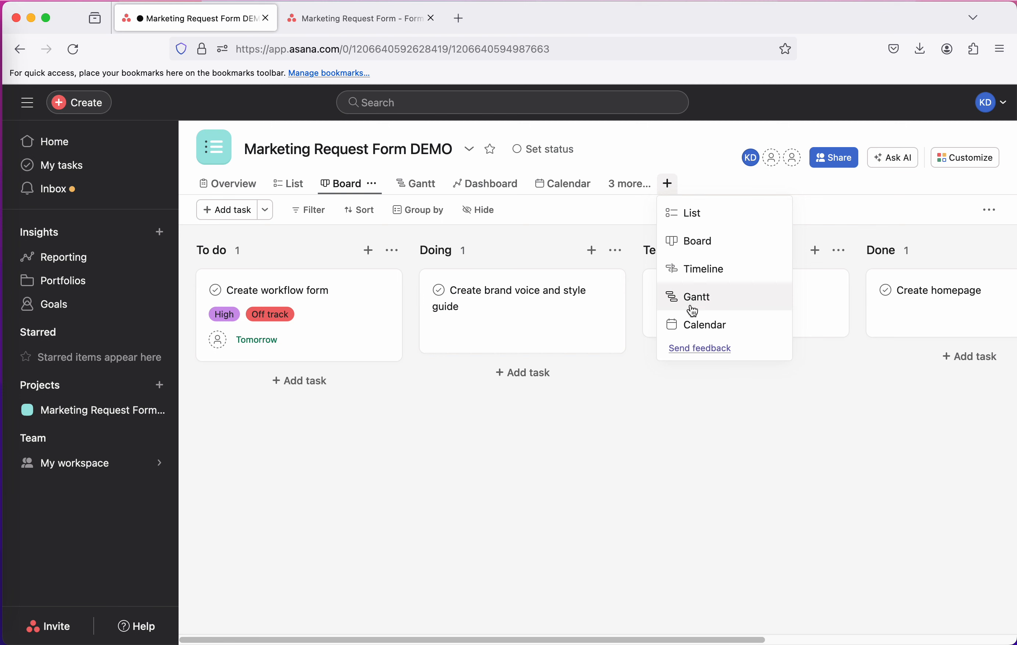
pyautogui.click(630, 187)
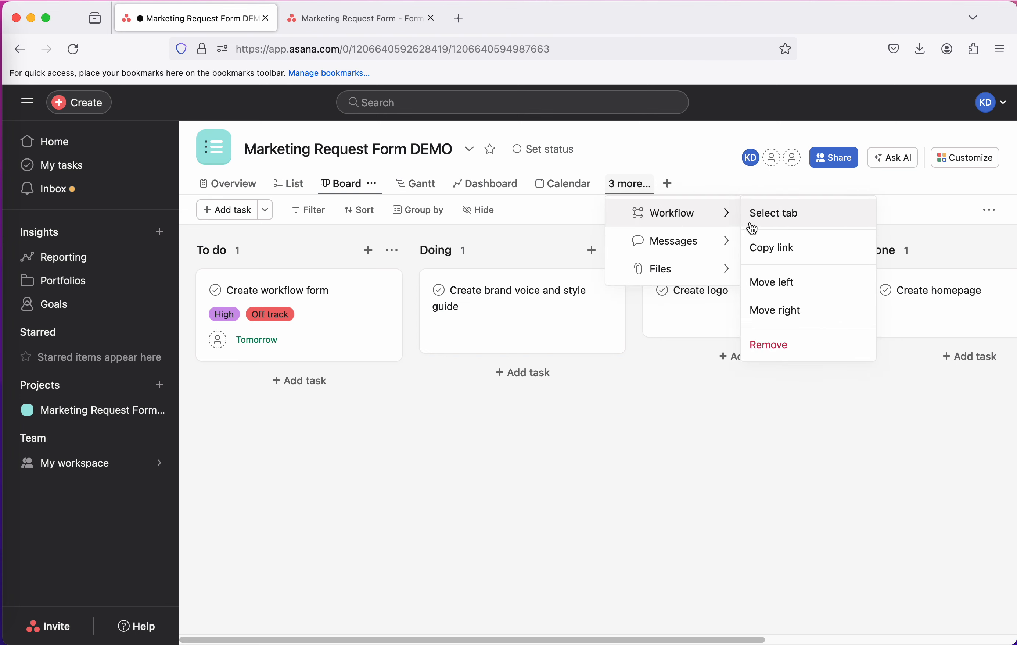
pyautogui.click(774, 213)
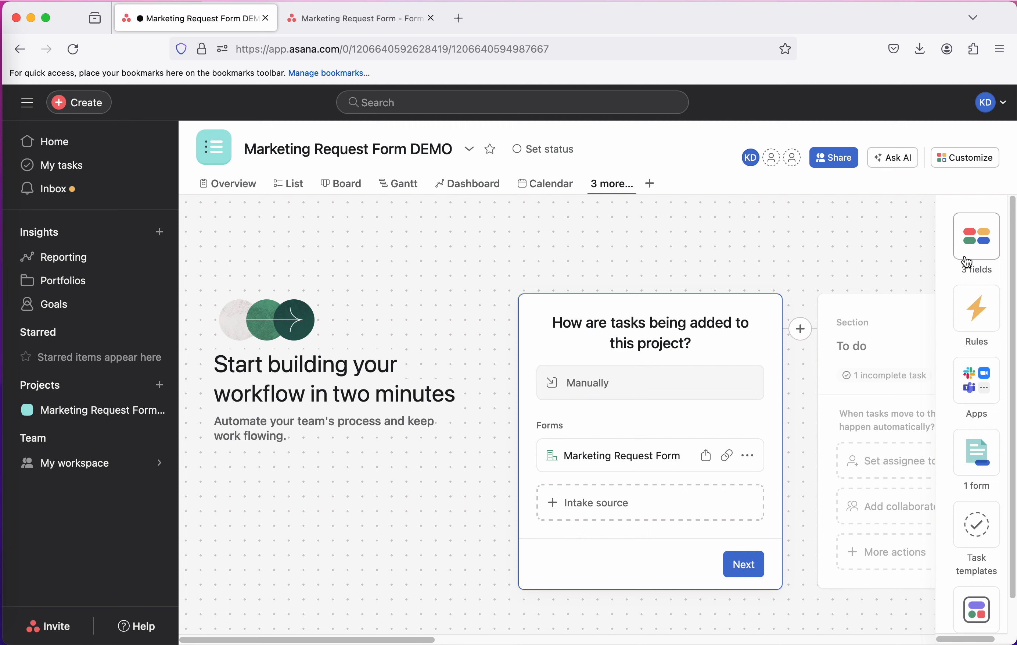
# Review the Marketing Request Type field's settings and options from the project's custom fields, then save and close them
pyautogui.click(977, 237)
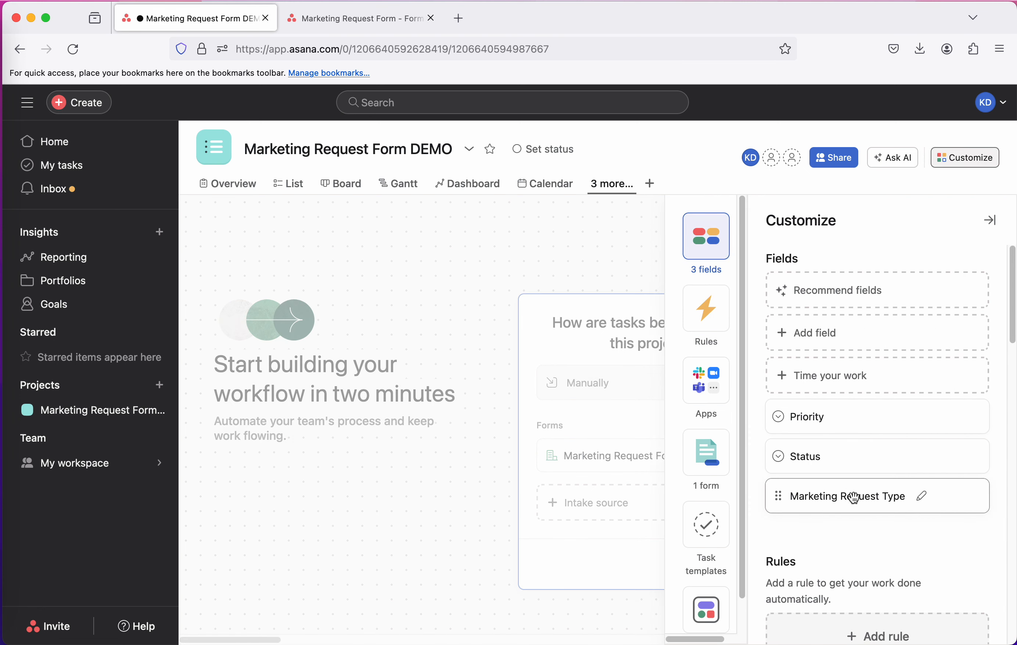
pyautogui.click(922, 497)
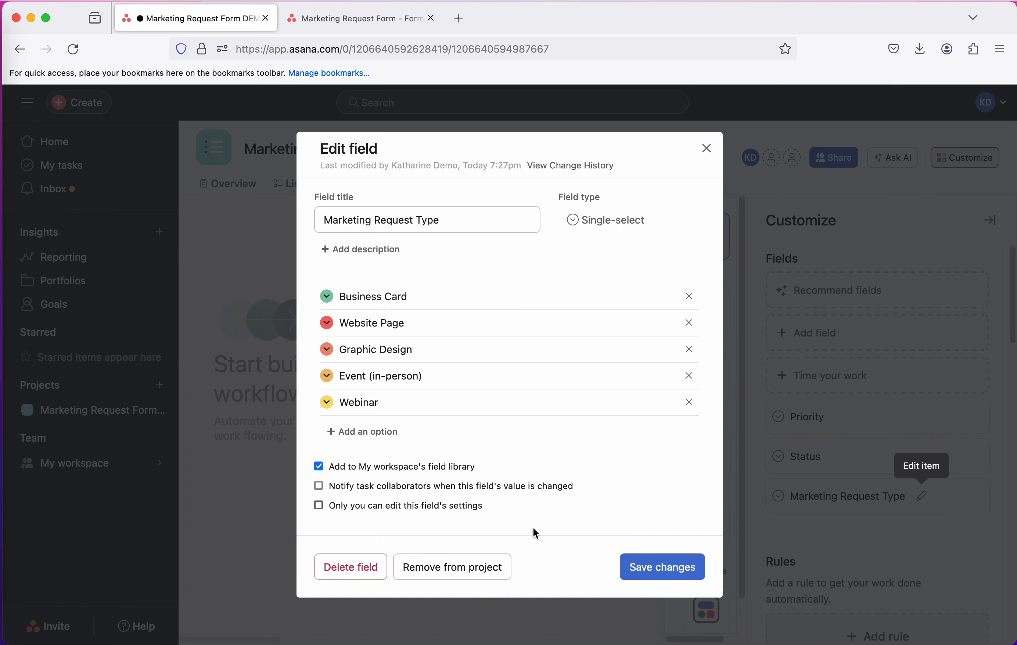
pyautogui.click(661, 571)
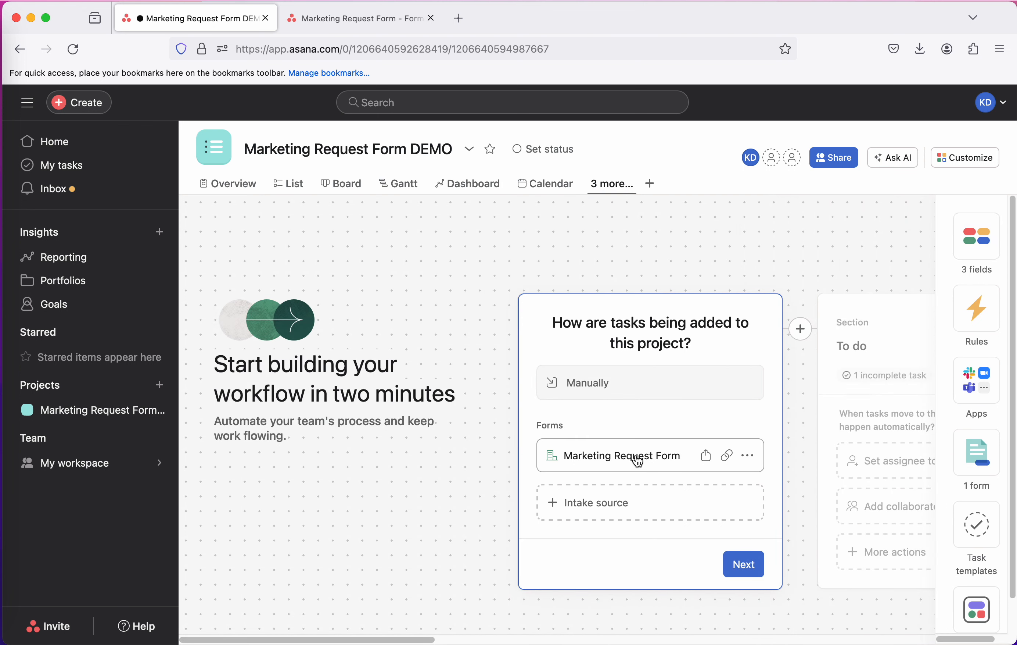
# Open the Marketing Request Form's request-type question for editing and compare its options with those on the published form
pyautogui.click(639, 460)
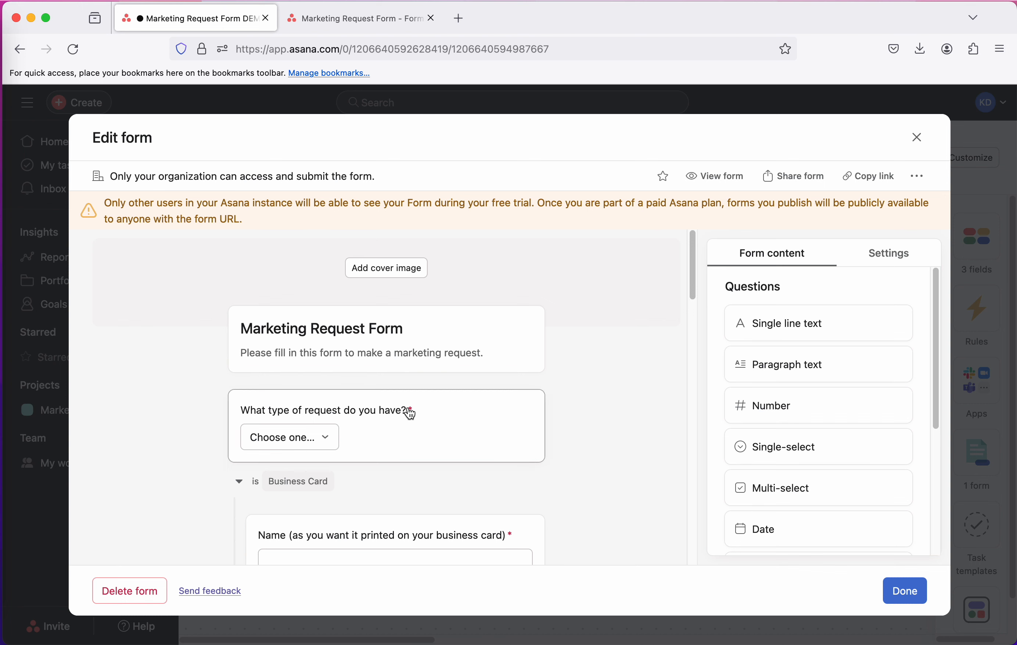
pyautogui.click(363, 420)
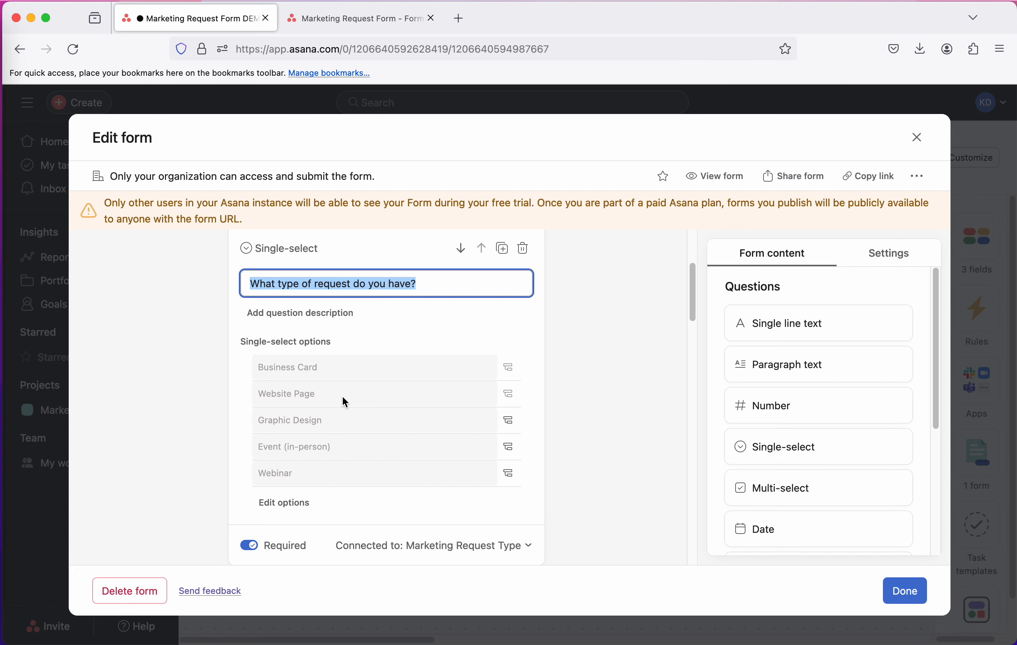
pyautogui.click(377, 19)
pyautogui.click(395, 220)
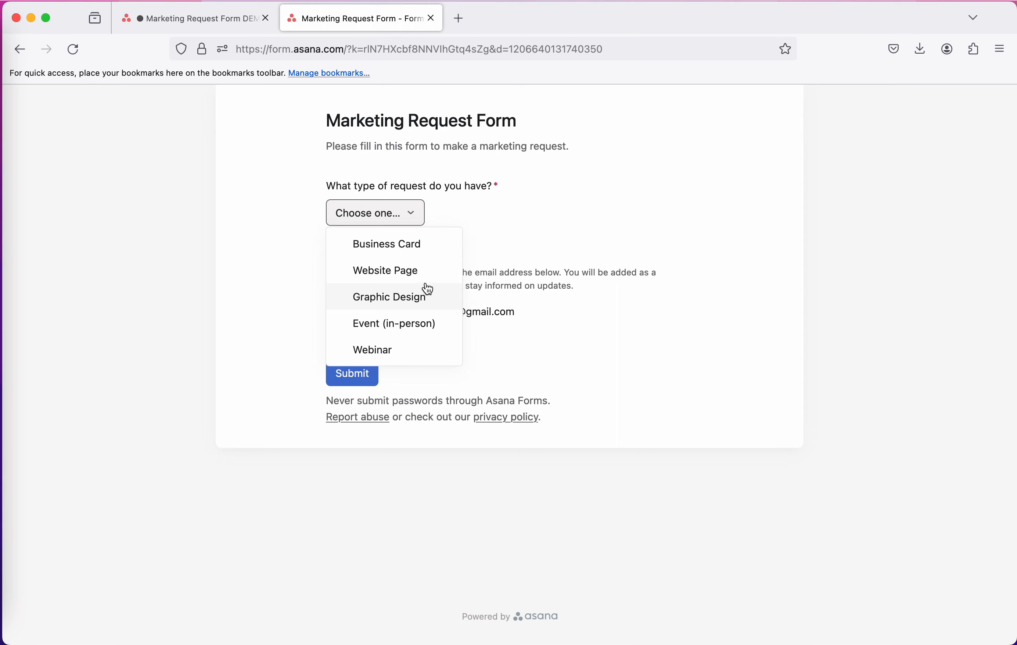
pyautogui.click(200, 25)
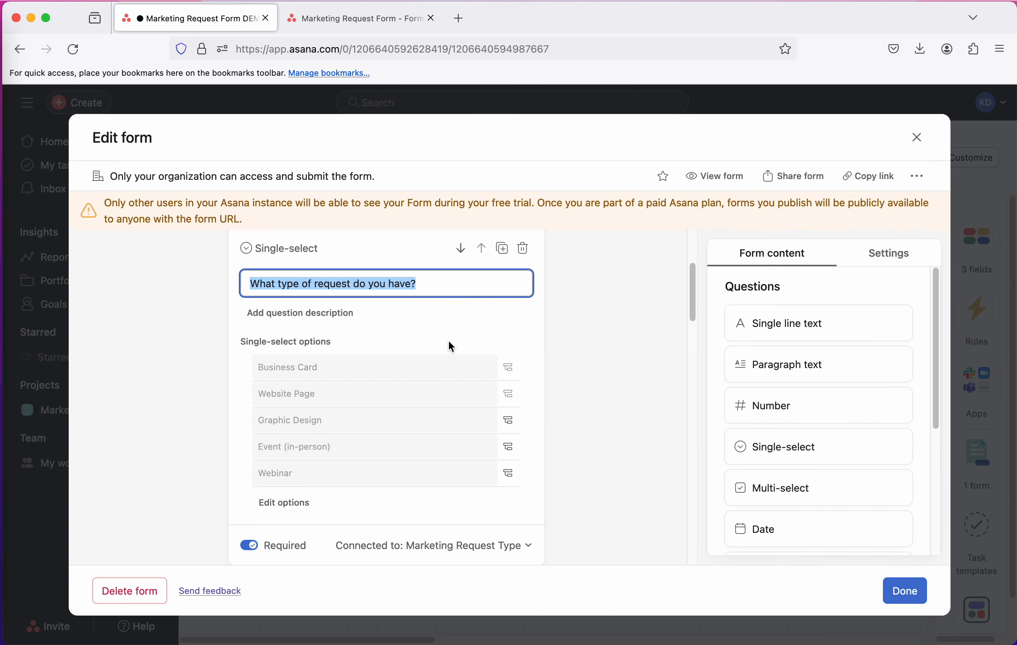
# Examine the form's request-type options and the branching questions for Business Card and Website Page, then close the form editor
pyautogui.scroll(-1, 336, 364)
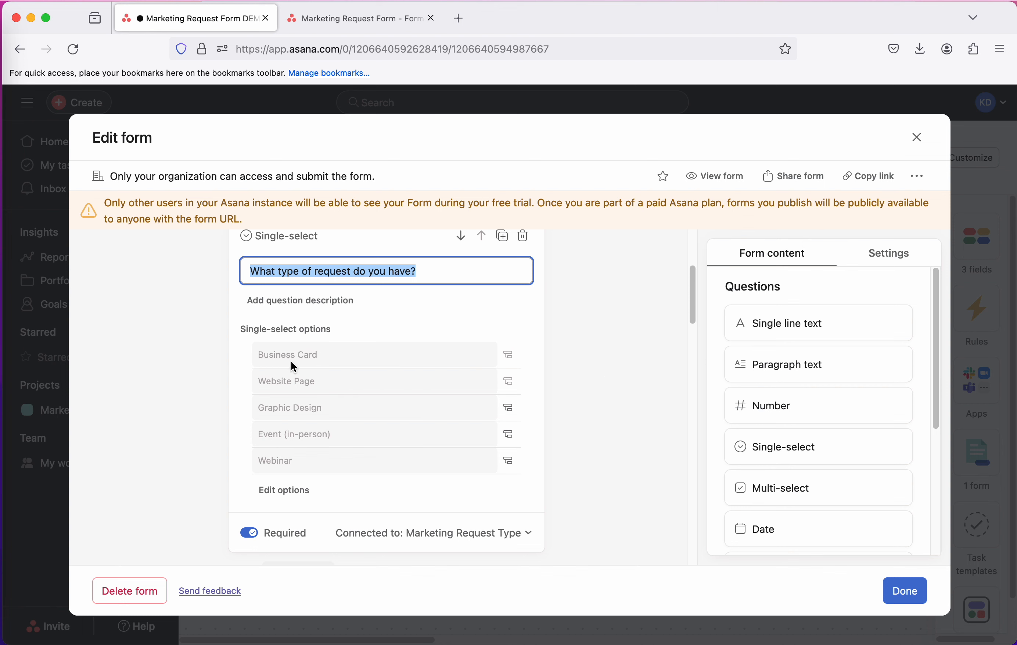
pyautogui.scroll(-7, 293, 362)
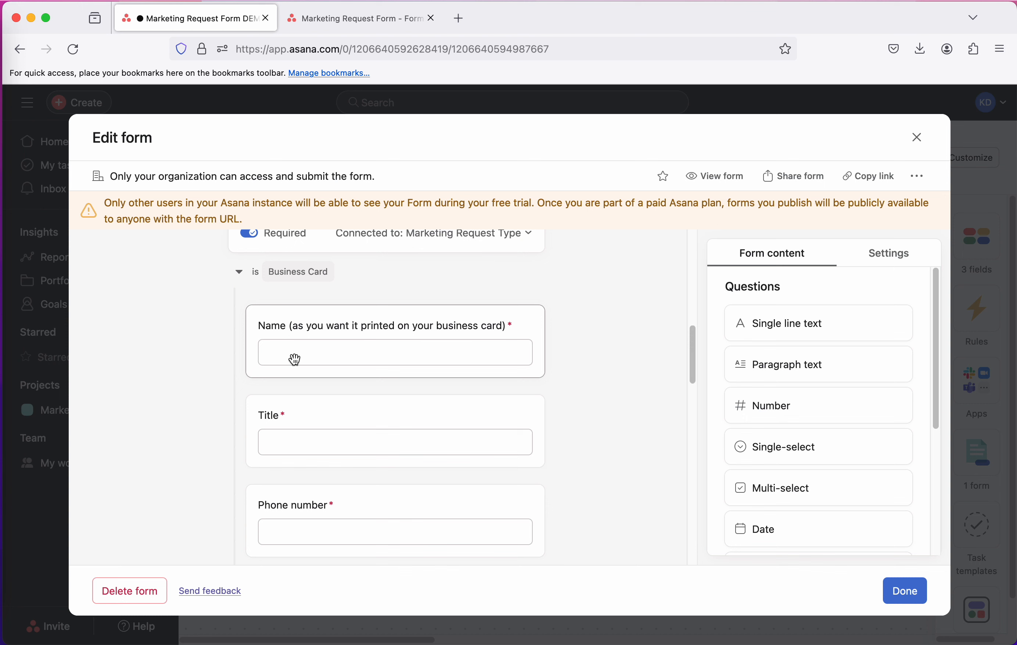
pyautogui.scroll(-4, 296, 359)
pyautogui.scroll(-3, 294, 363)
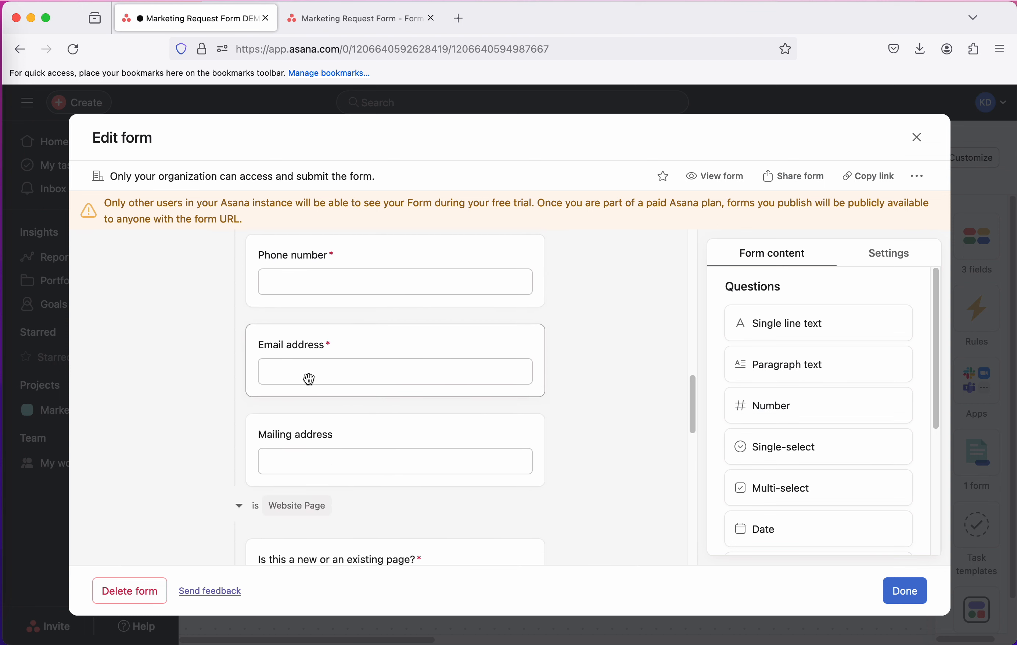
pyautogui.scroll(-3, 314, 509)
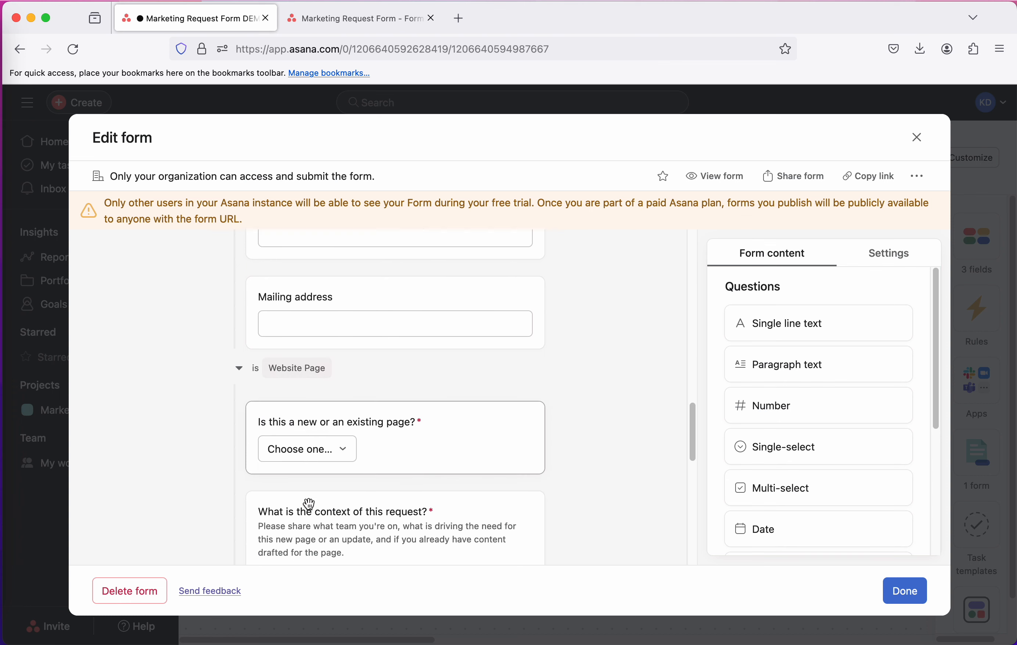
pyautogui.scroll(-5, 323, 483)
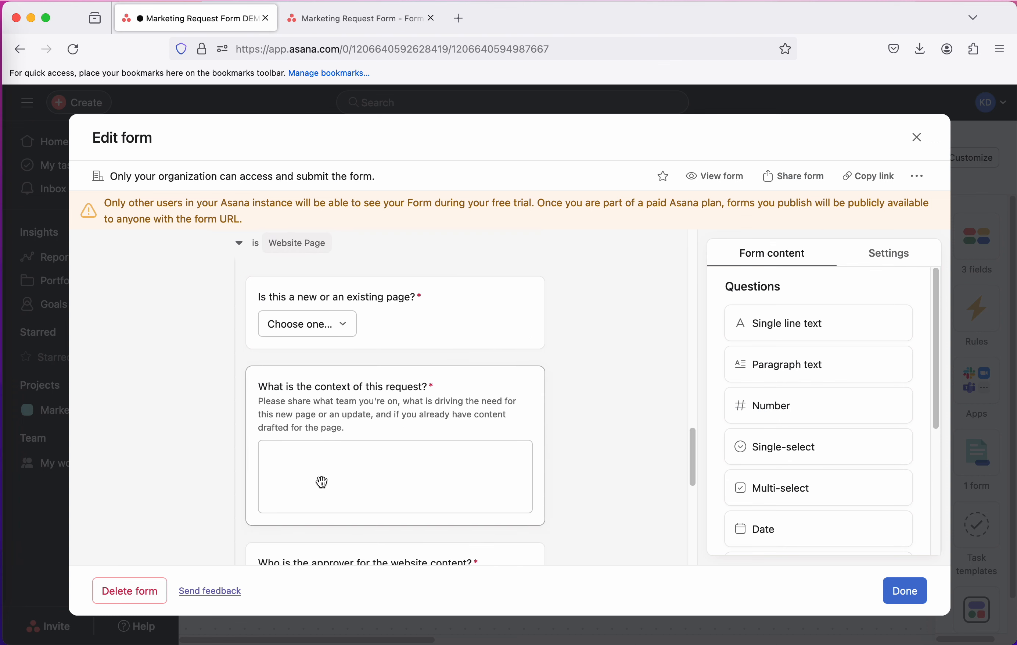
pyautogui.scroll(-2, 322, 483)
pyautogui.scroll(10, 323, 483)
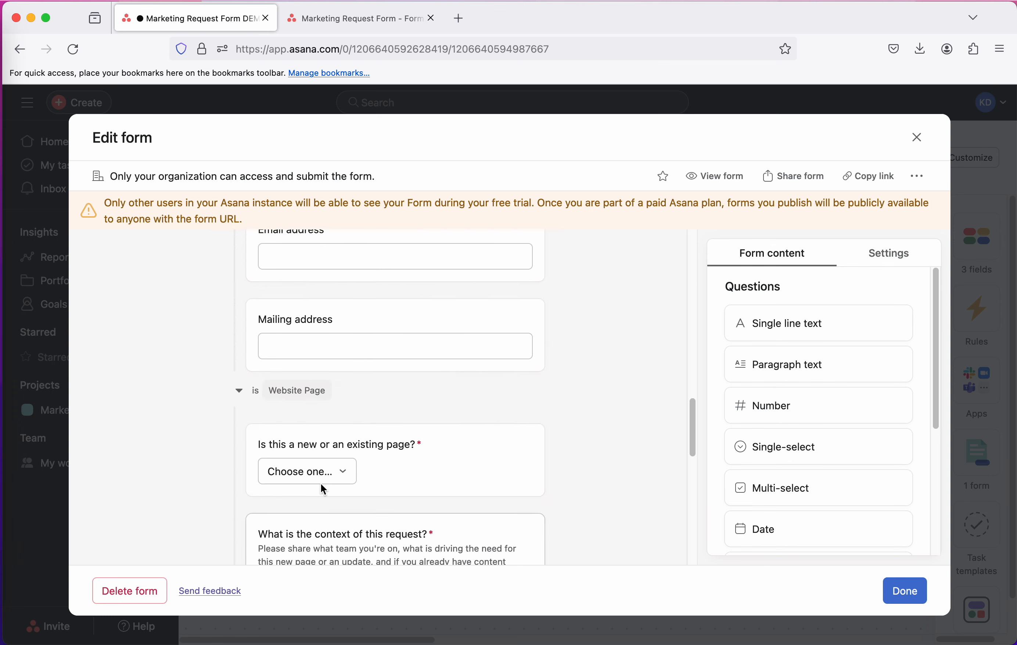
pyautogui.scroll(6, 327, 477)
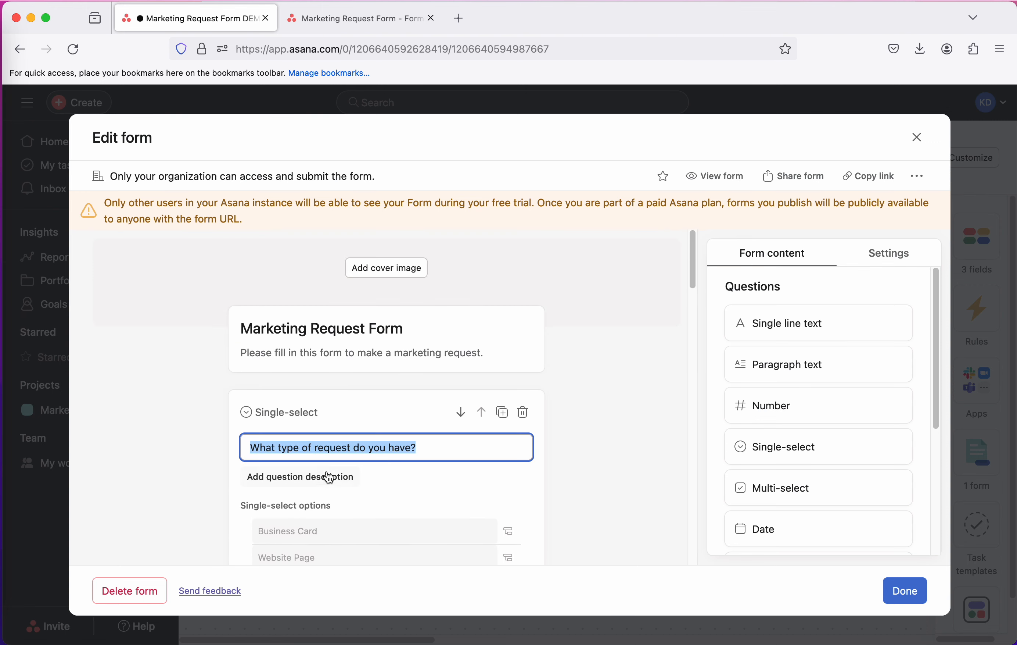
pyautogui.scroll(-3, 329, 476)
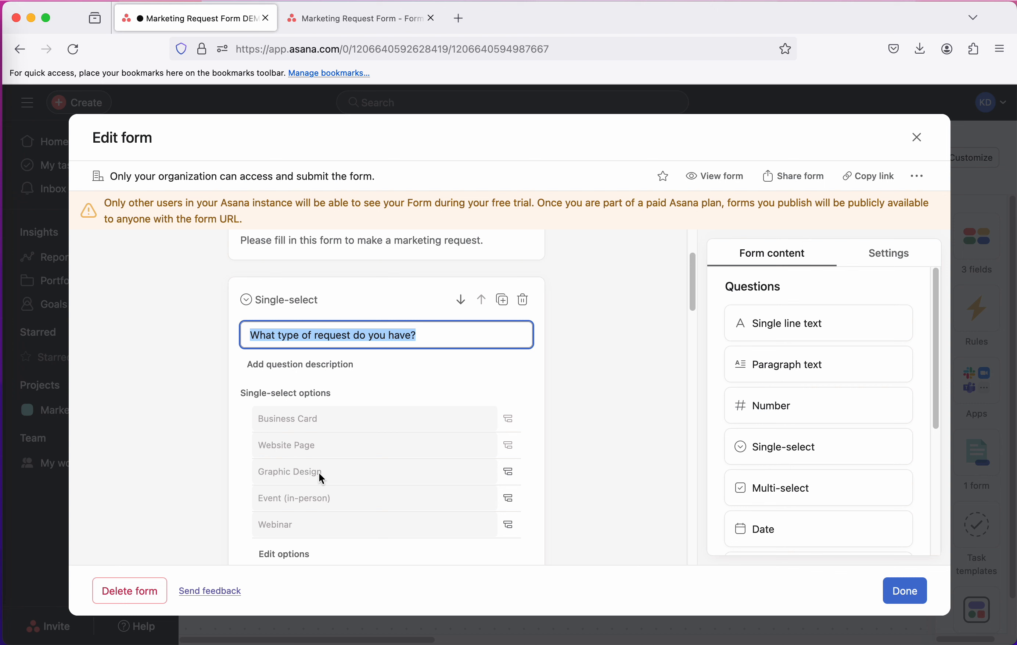
pyautogui.scroll(-1, 378, 476)
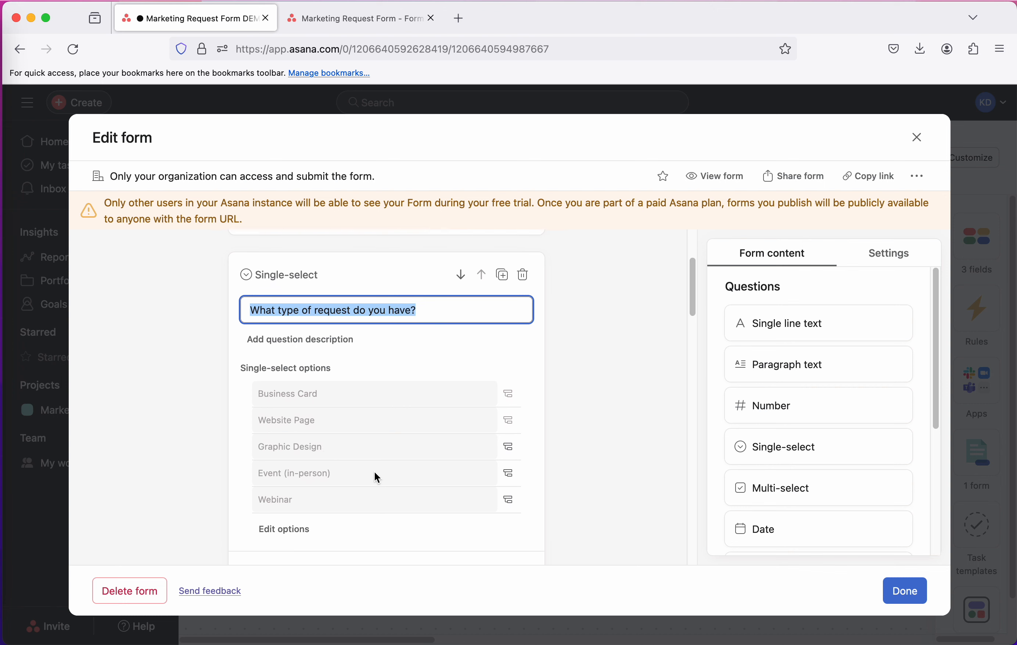
pyautogui.scroll(-1, 379, 416)
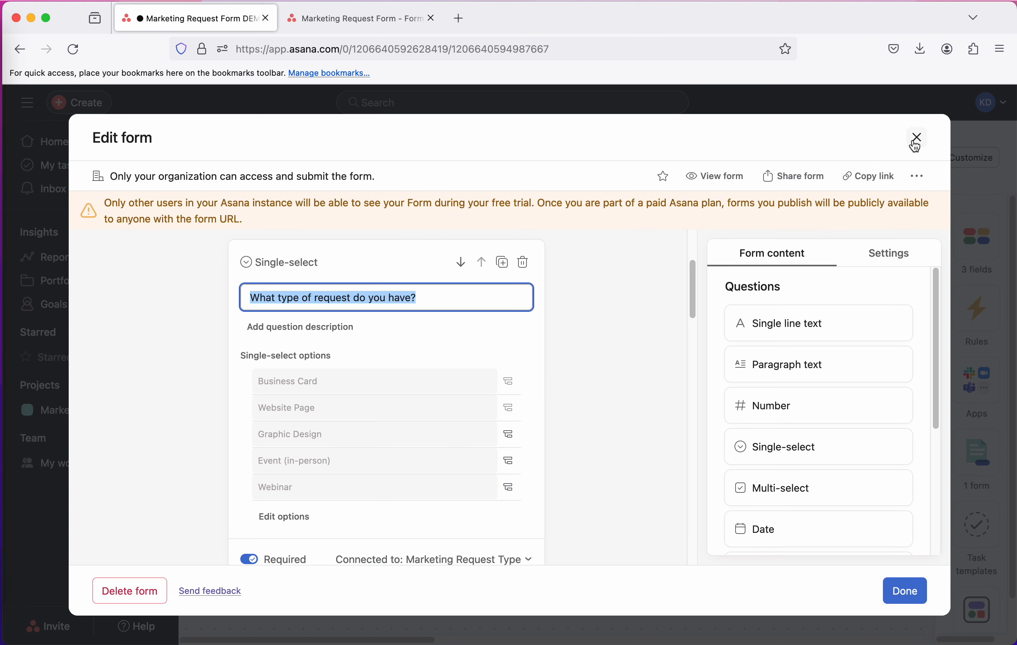
pyautogui.click(918, 137)
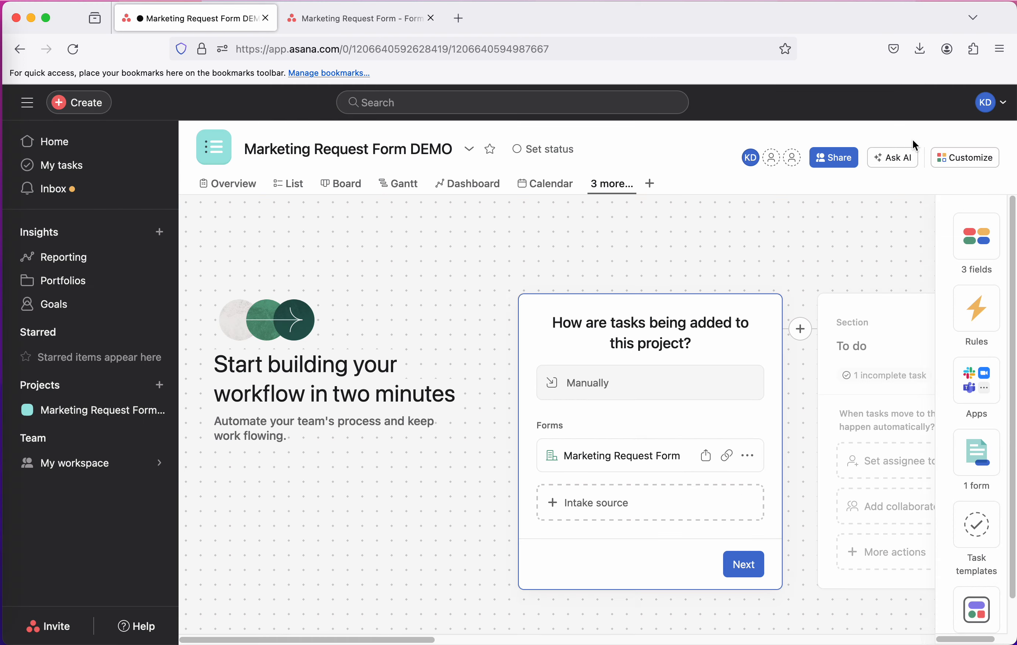
# Check the project's custom fields, then reopen the form's request-type question to review its connected field and the Business Card questions
pyautogui.click(980, 245)
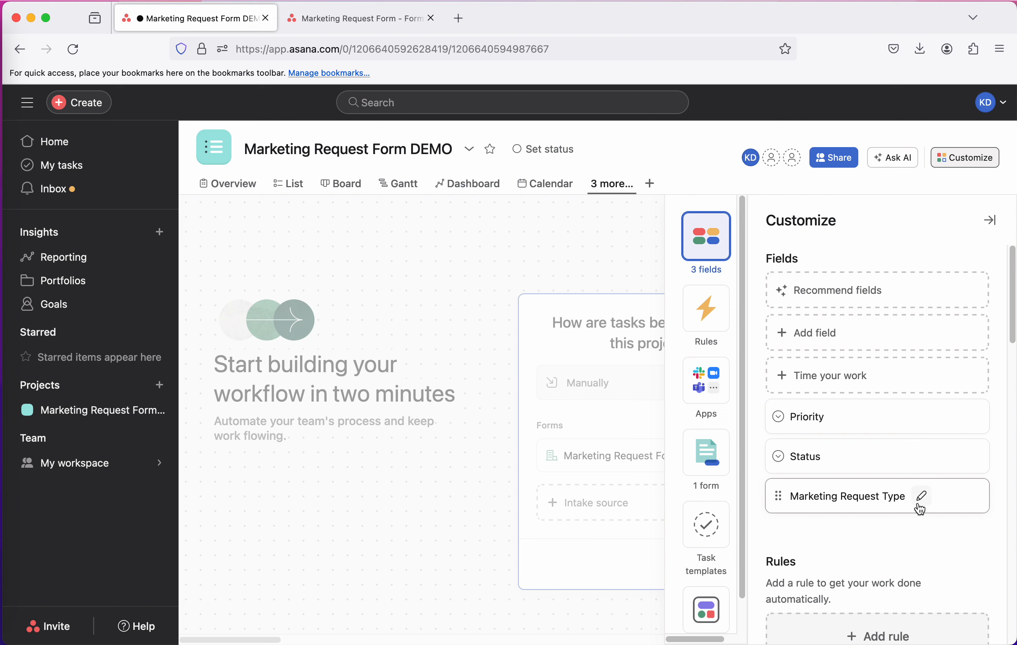
pyautogui.click(586, 397)
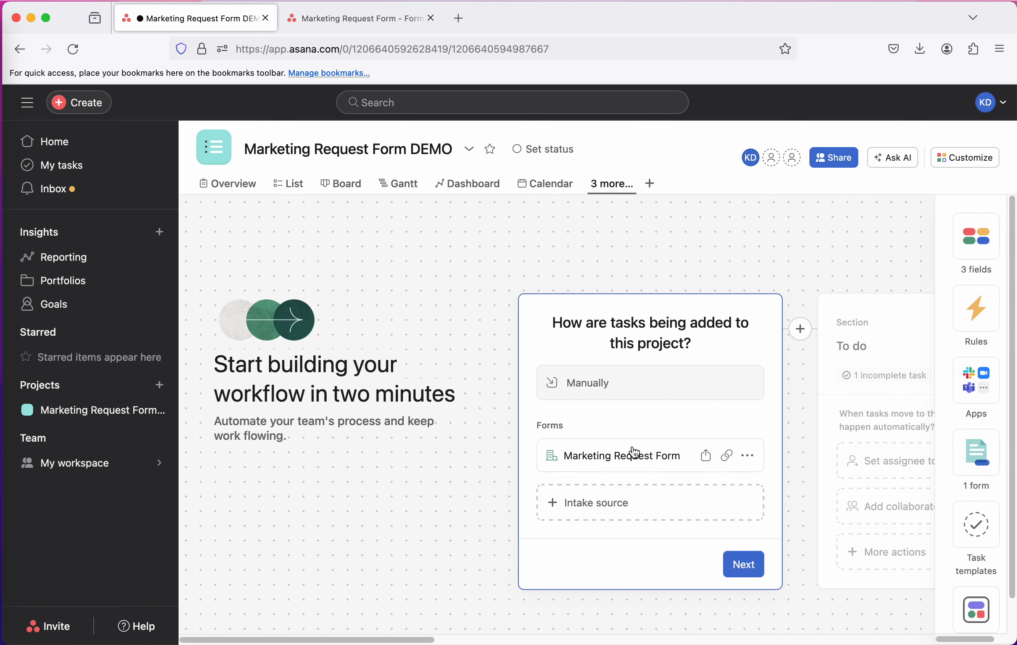
pyautogui.click(632, 455)
pyautogui.click(308, 435)
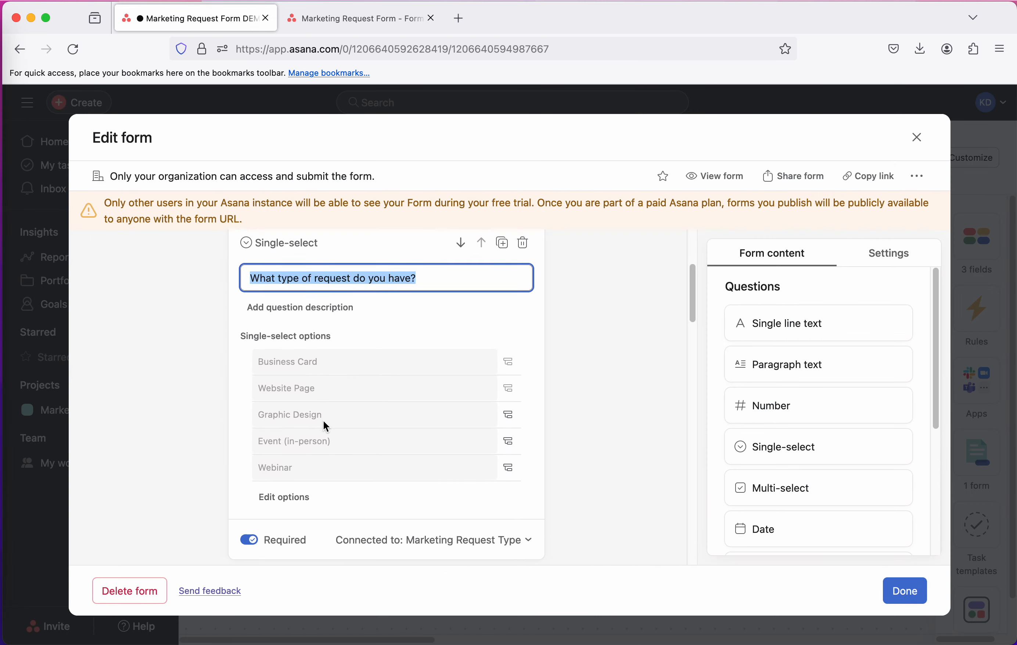
pyautogui.scroll(-10, 377, 371)
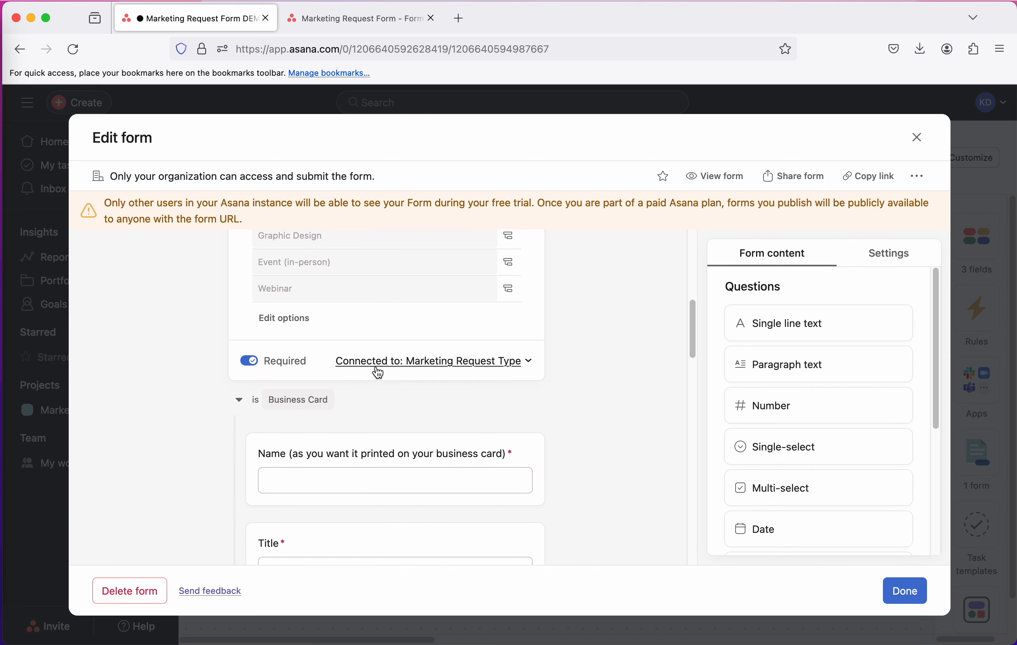
pyautogui.scroll(-5, 447, 467)
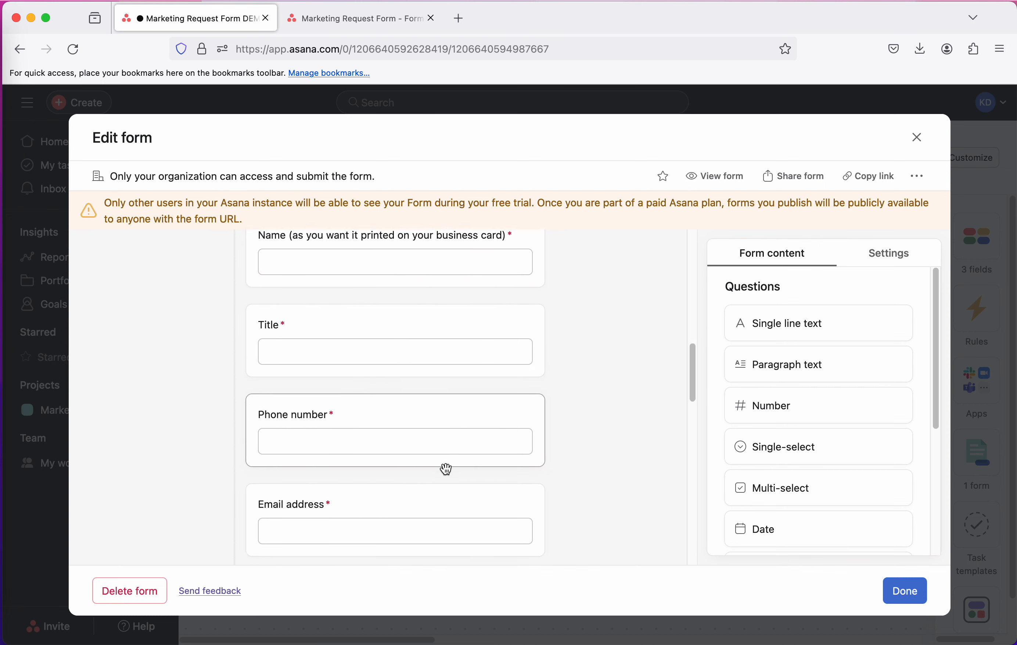
# On the published form, choose Business Card and then Website Page as the request type, reviewing the follow-up questions for each
pyautogui.click(379, 19)
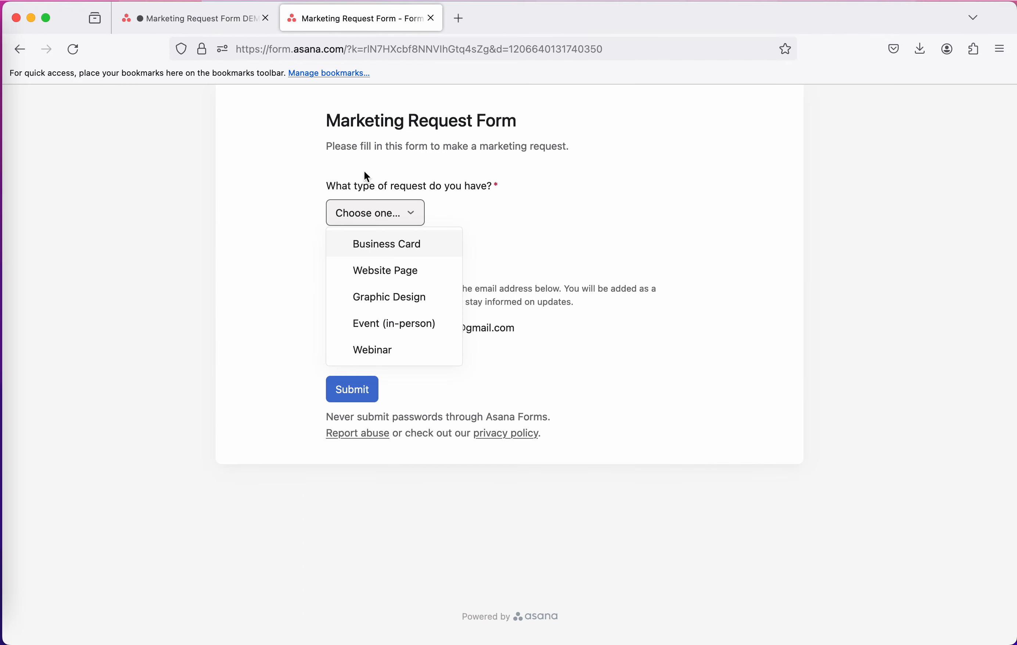
pyautogui.click(411, 250)
pyautogui.scroll(-5, 484, 395)
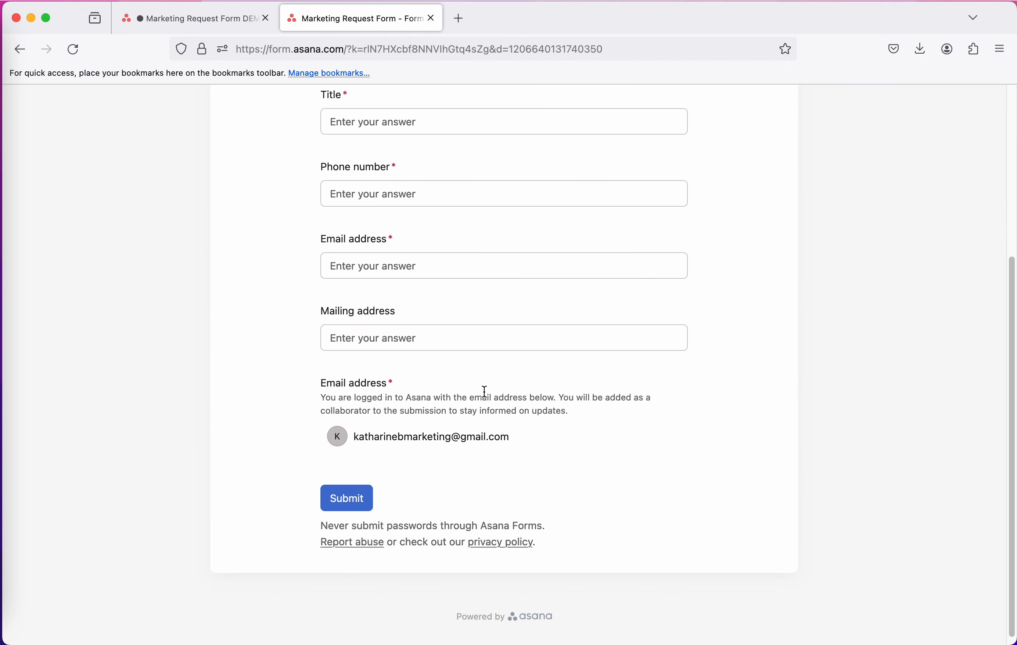
pyautogui.scroll(6, 481, 395)
pyautogui.click(402, 226)
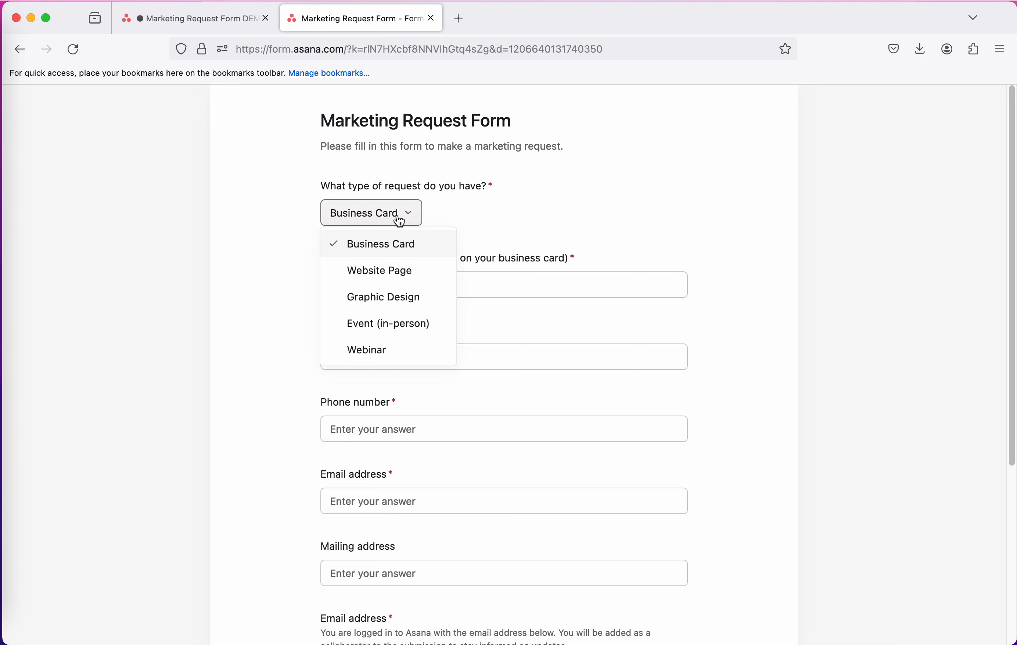
pyautogui.click(390, 277)
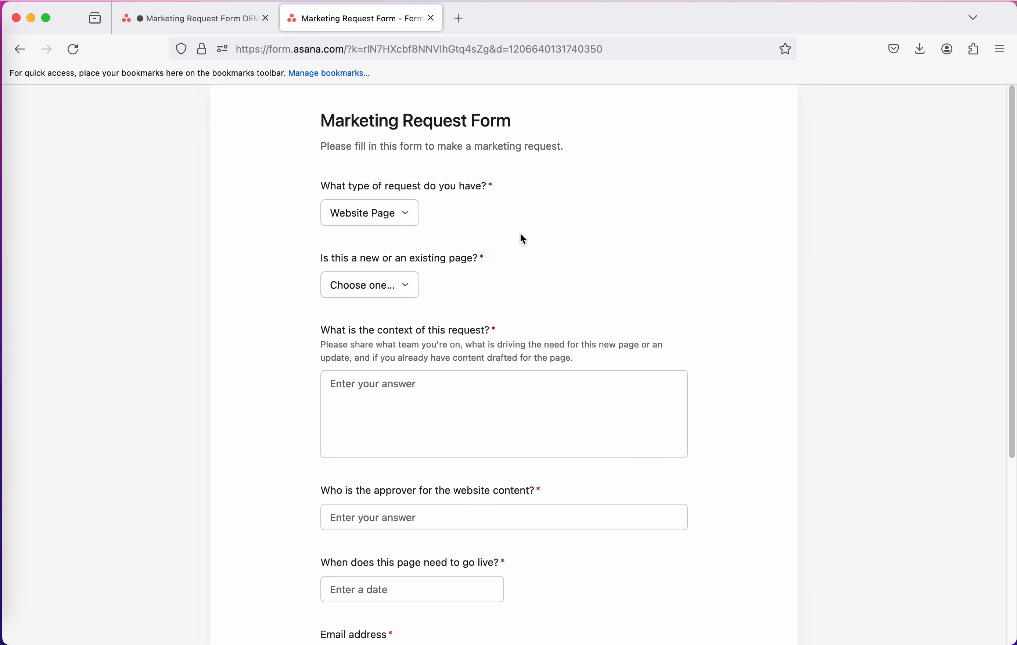
pyautogui.scroll(-5, 426, 511)
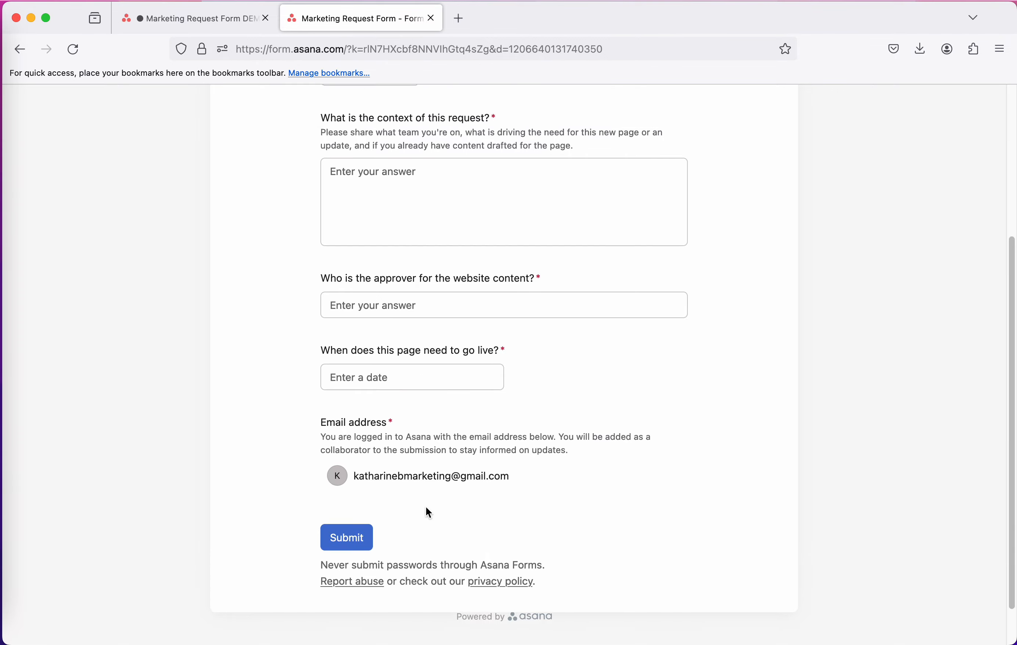
pyautogui.scroll(4, 428, 512)
# Close the published form without submitting it and exit the form editor back to the project workflow
pyautogui.click(431, 18)
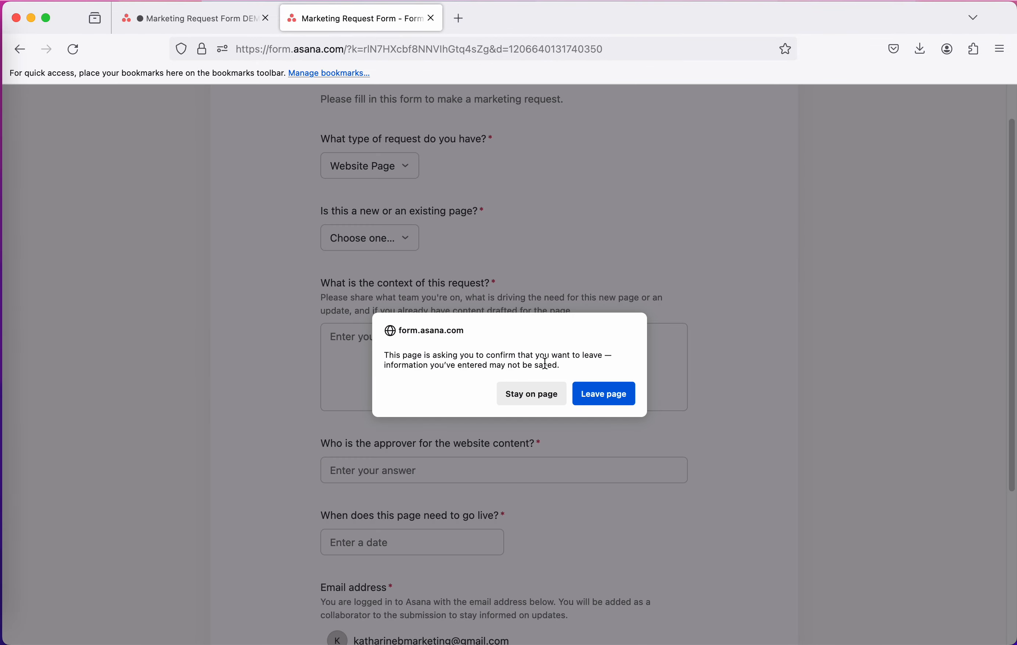
pyautogui.click(580, 394)
pyautogui.click(330, 111)
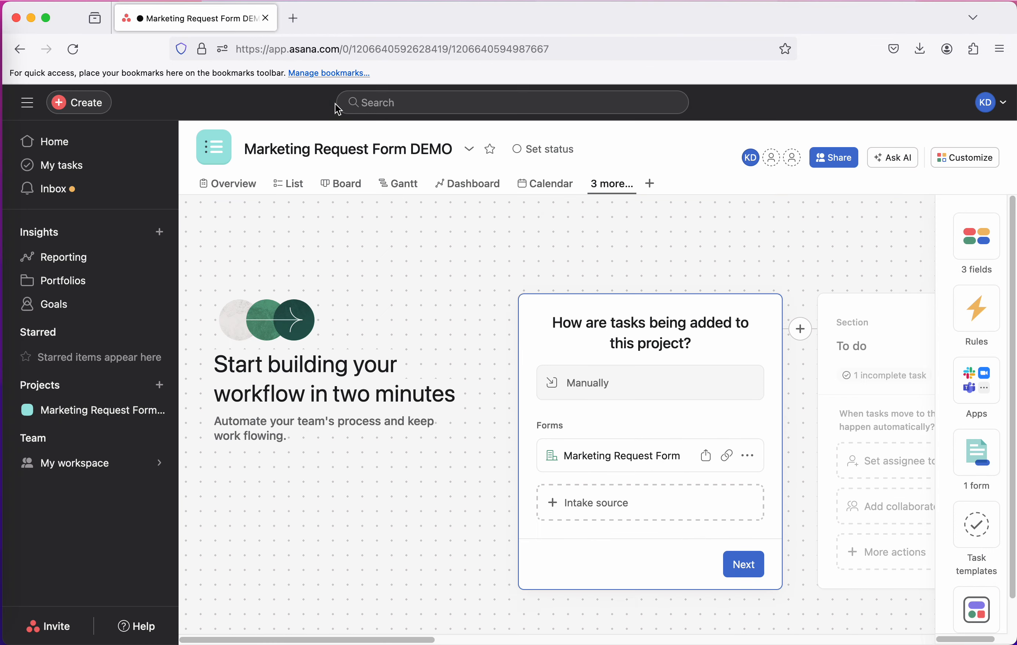
# Compare the project's tasks in the List and Board views, then return to the Workflow view
pyautogui.click(290, 192)
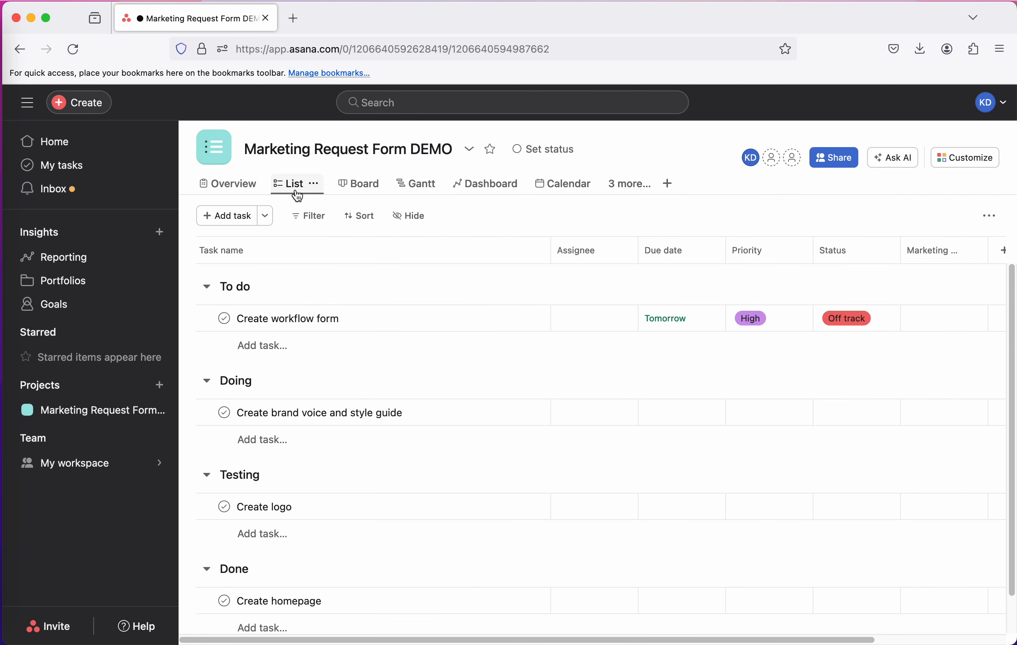
pyautogui.click(360, 186)
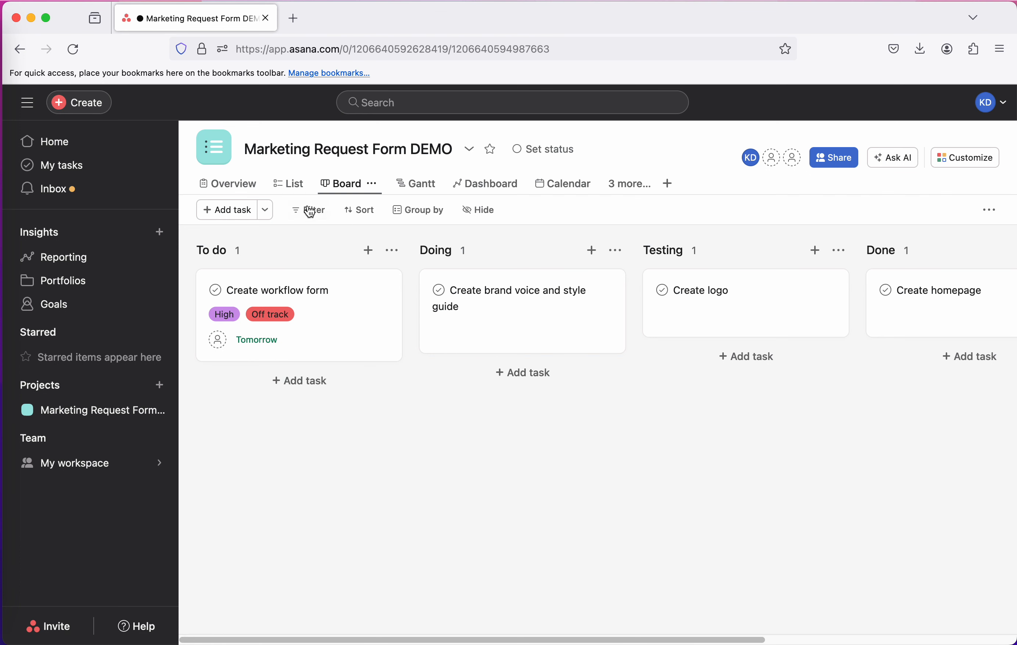
pyautogui.click(294, 190)
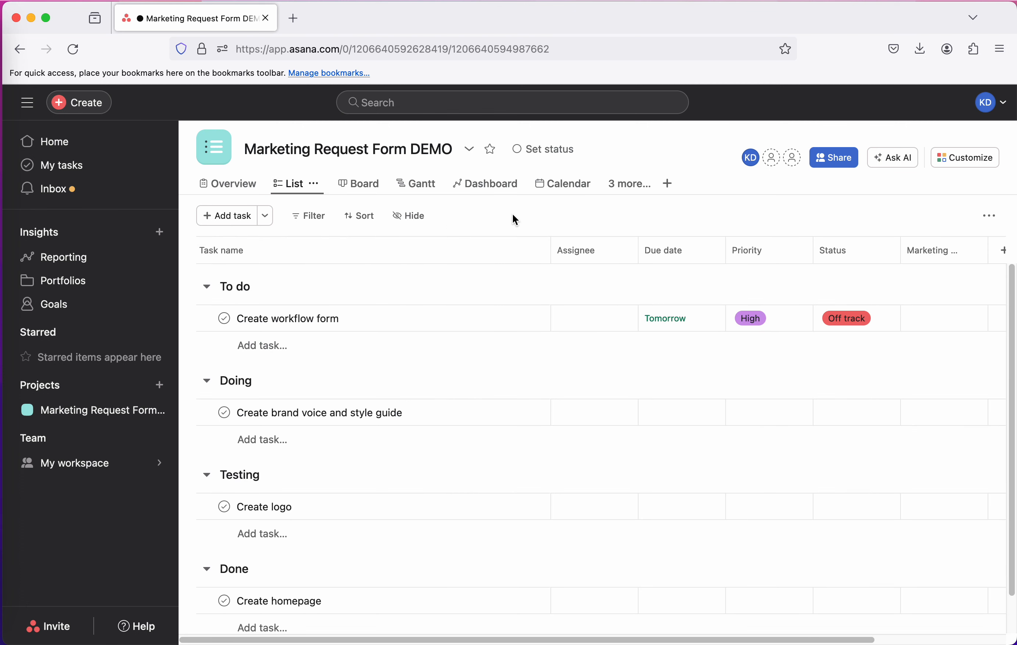
pyautogui.click(648, 192)
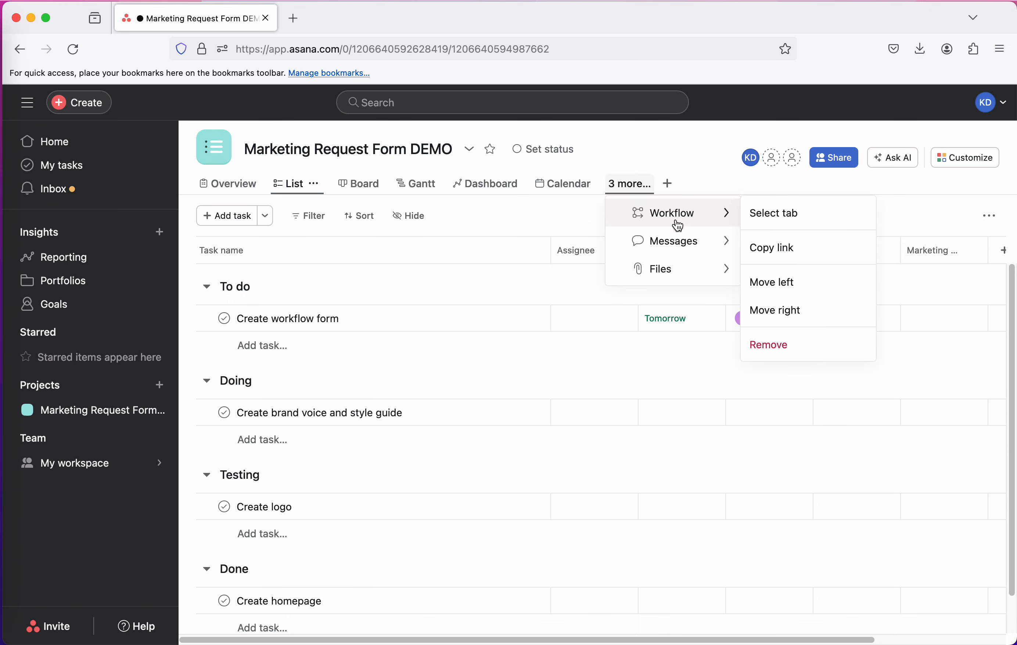
pyautogui.click(784, 213)
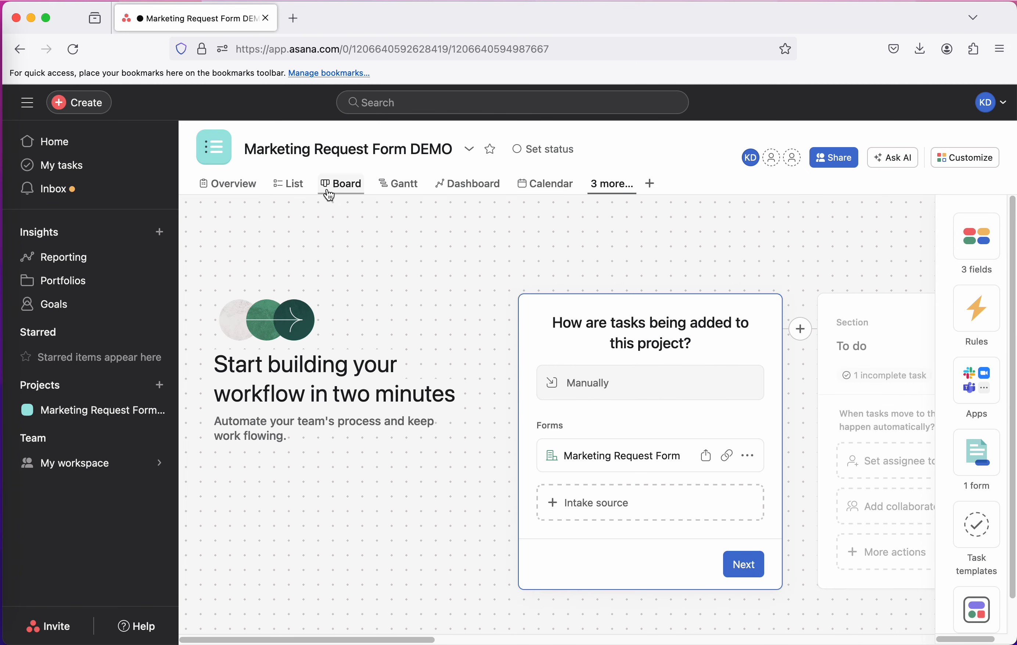